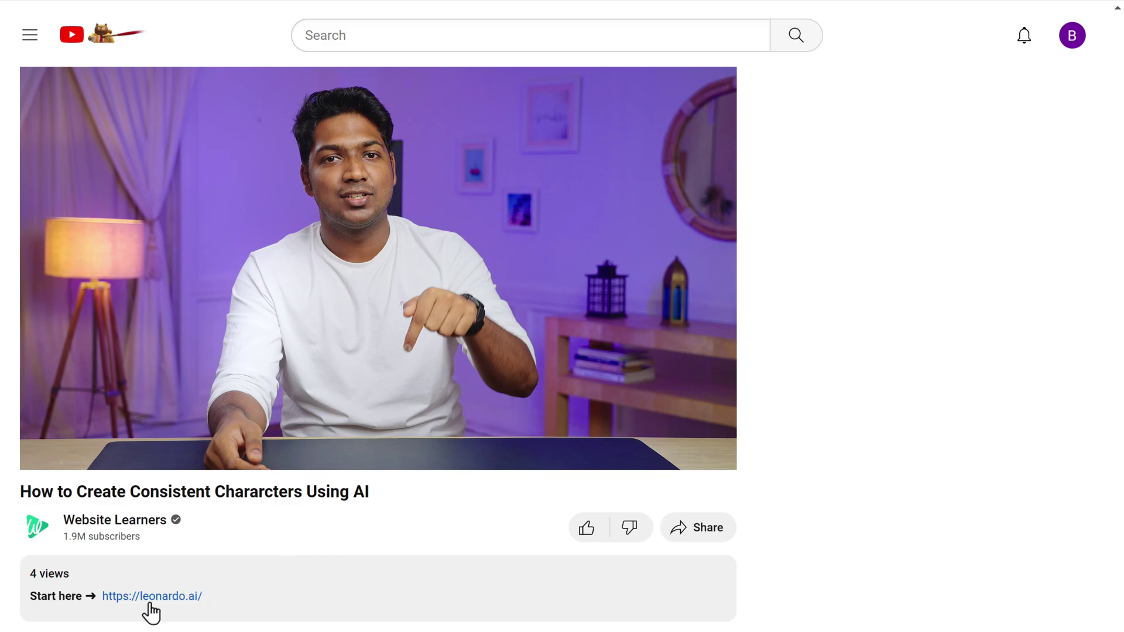
Sign up for Leonardo.Ai with a Google account, choosing a username and the Advertising, Art and Stock Images interests.
left_click(151, 602)
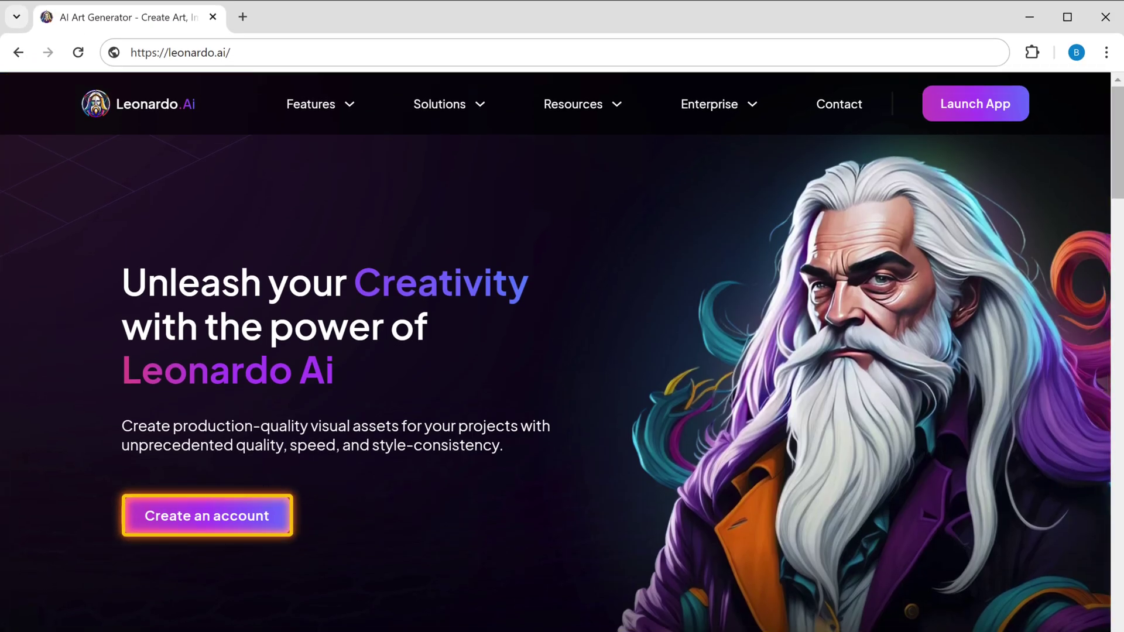
left_click(220, 528)
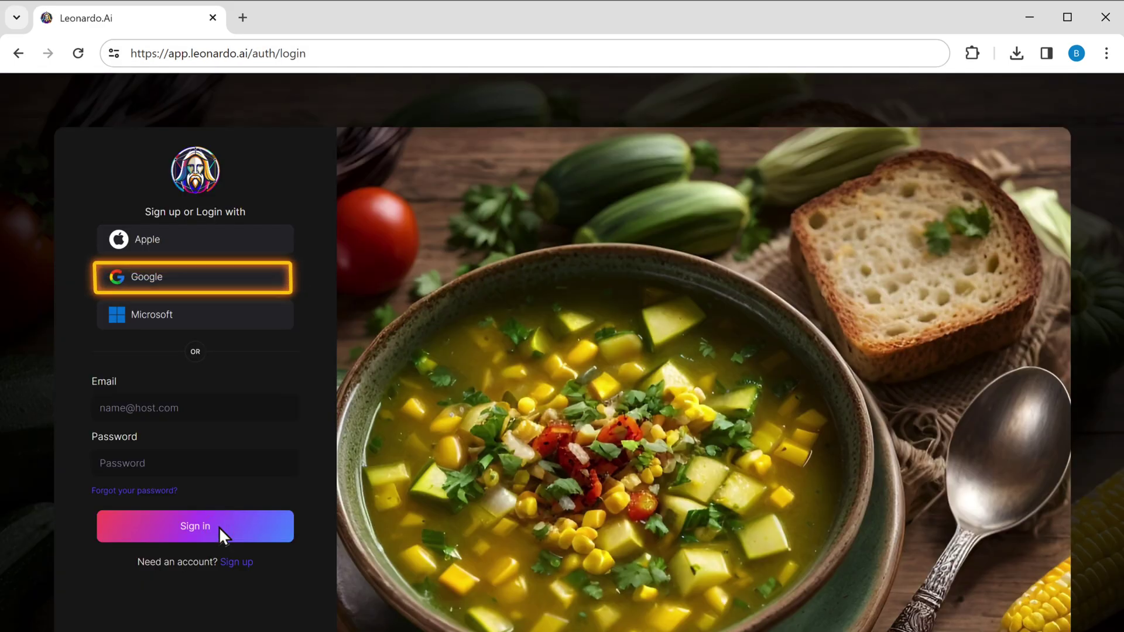
left_click(139, 283)
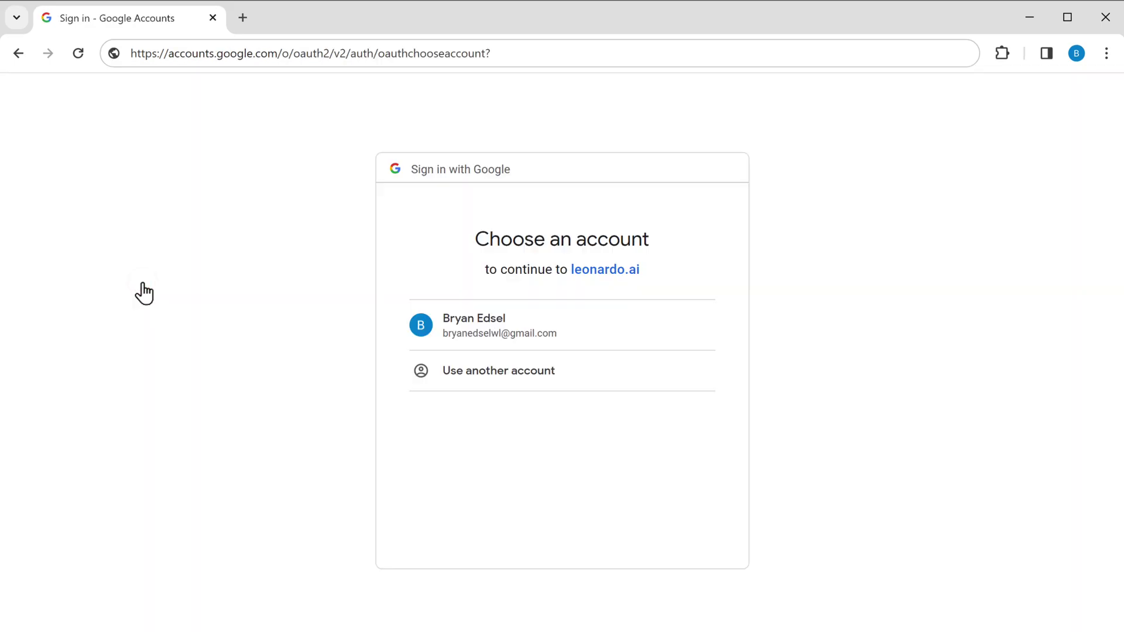
left_click(443, 340)
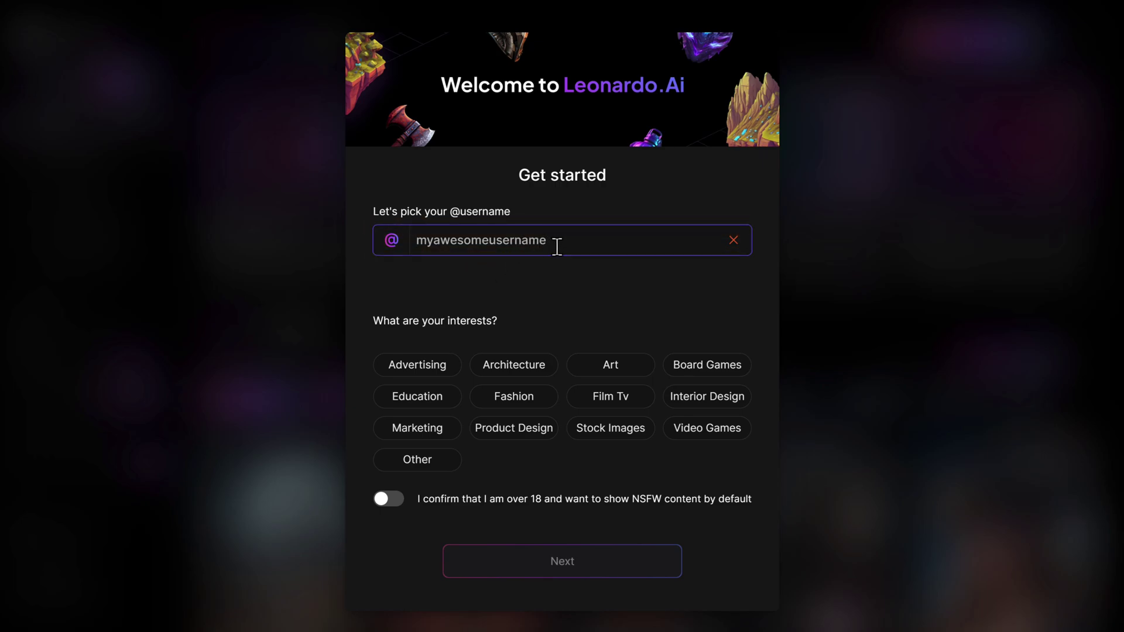
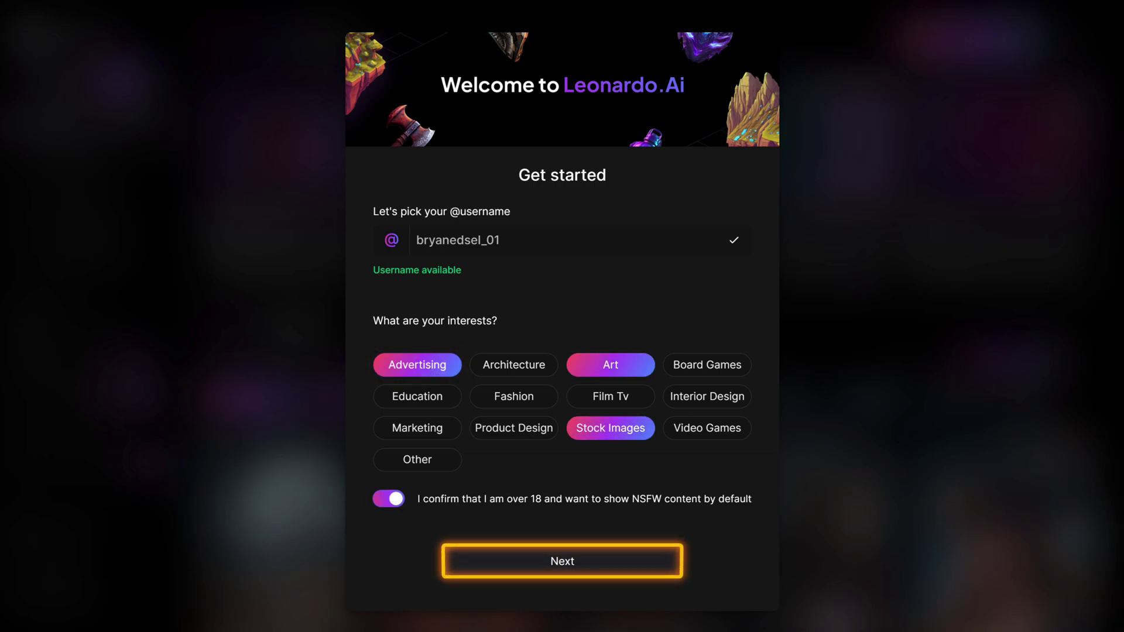
left_click(567, 563)
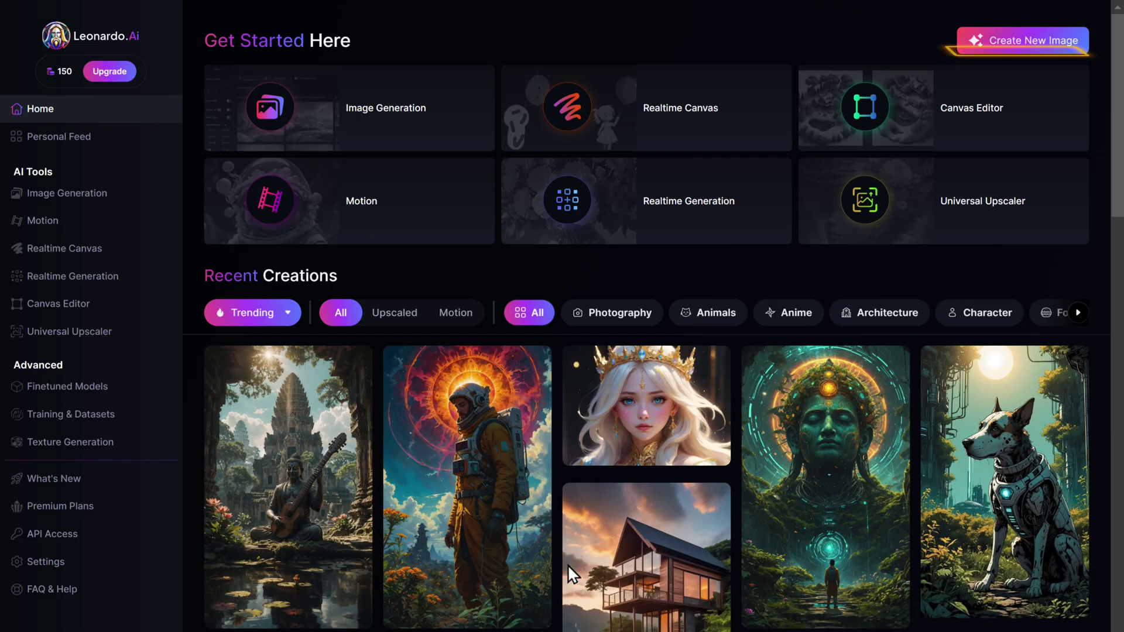
Set up a new image with Alchemy off, 9:16 ratio, and a prompt for a curly-haired girl in light blue.
left_click(1033, 45)
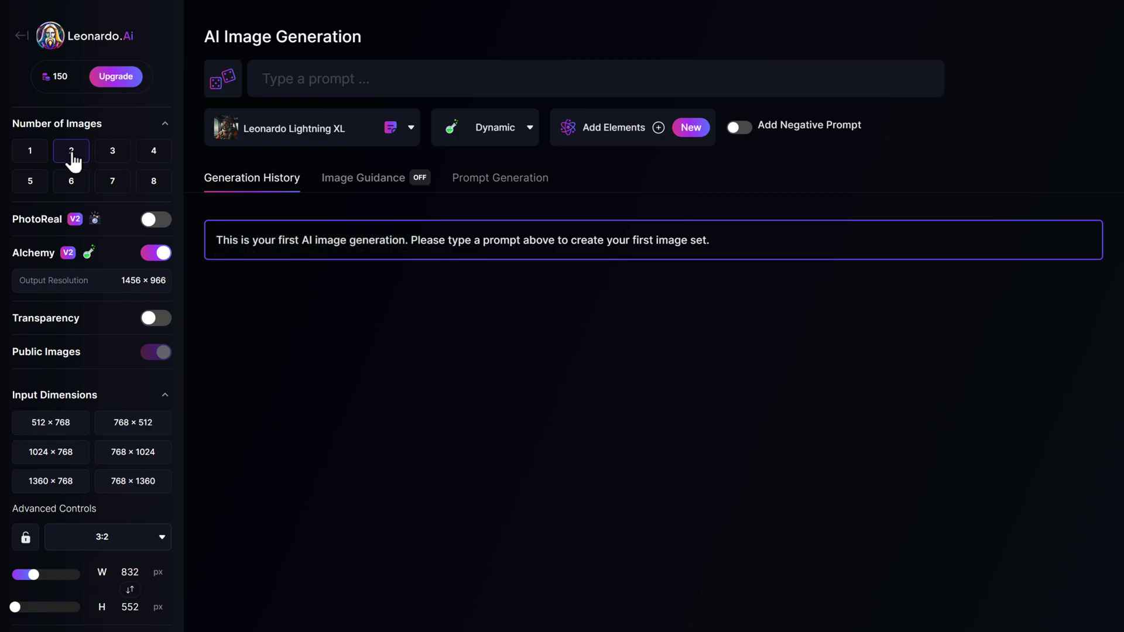
left_click(155, 253)
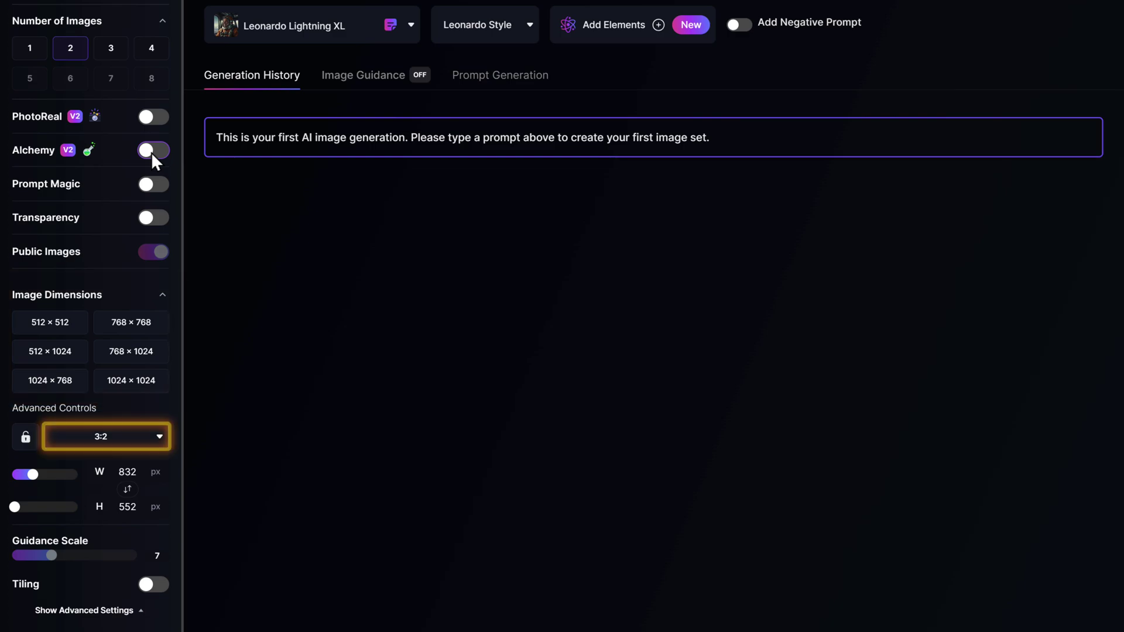
left_click(160, 445)
left_click(67, 599)
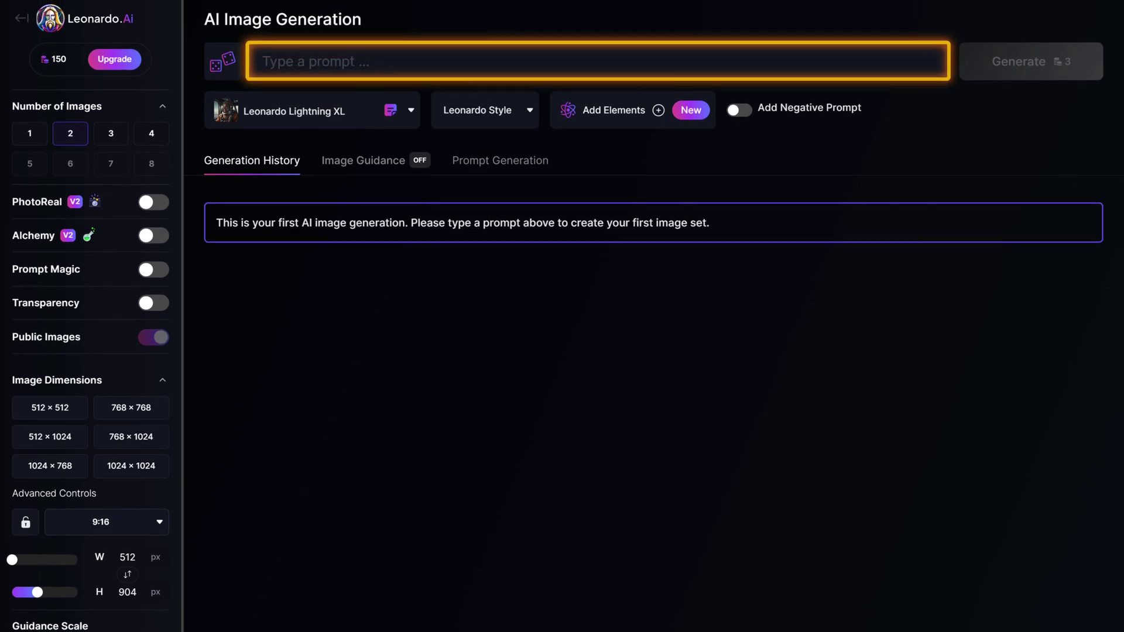
left_click(377, 61)
type("A young girl with long curly brown hair, bright green eyes, dressed in a light blue dress and red boots, Style : 3D Pixar animation")
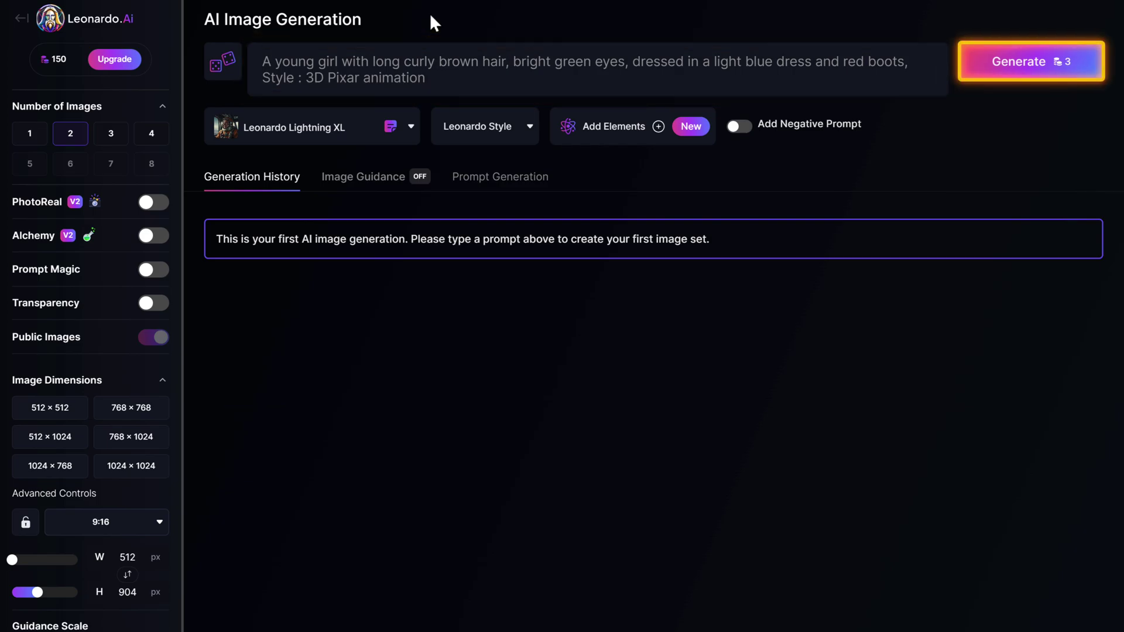
Generate the two Pixar-style girl images and download the second one as a JPG.
left_click(1029, 67)
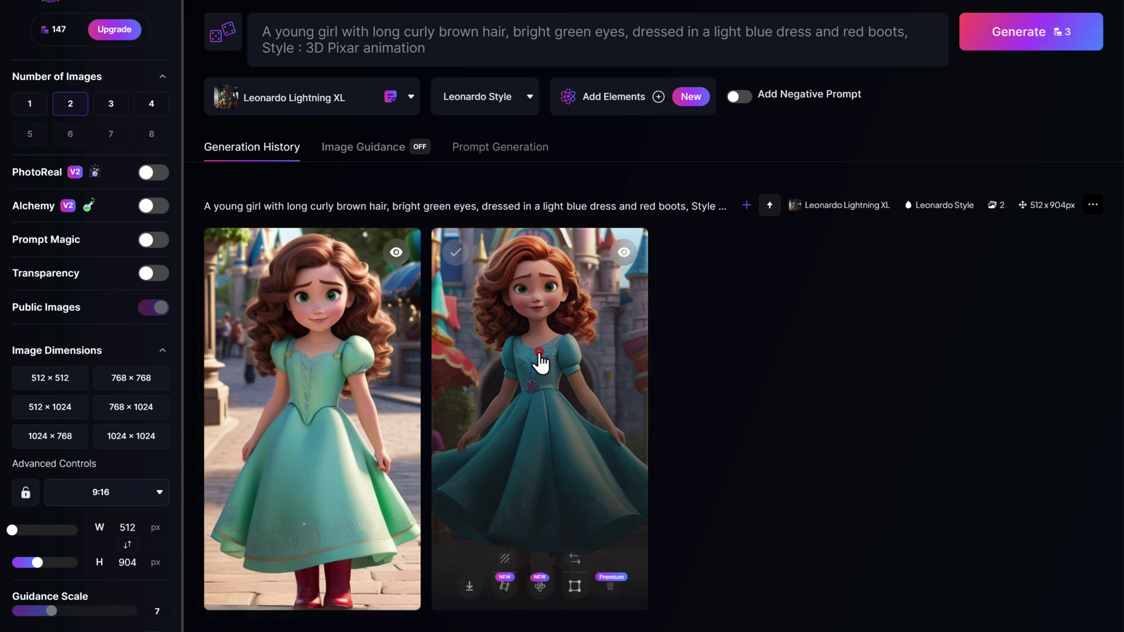
left_click(540, 363)
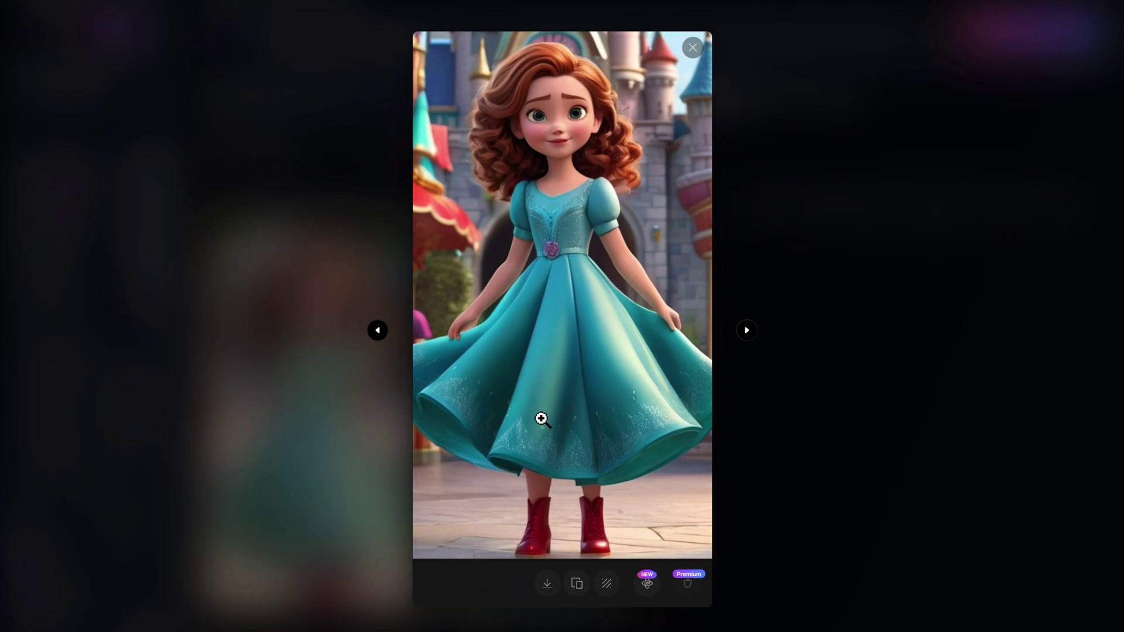
left_click(547, 587)
left_click(692, 47)
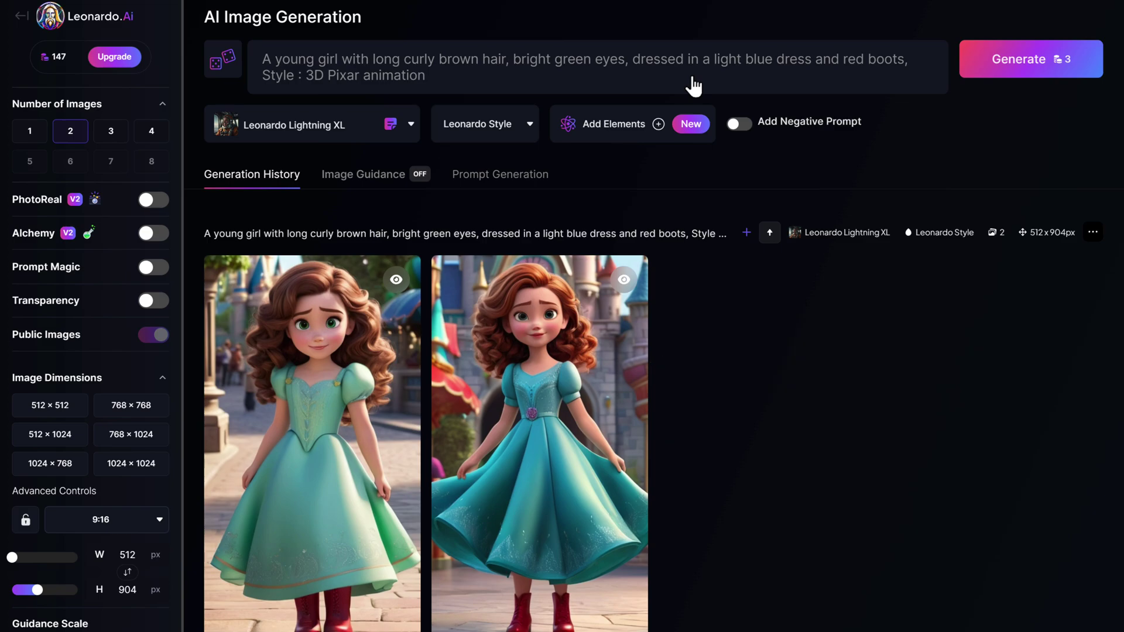
Add 'sitting on a park bench,' to the prompt, regenerate, and view the Upgrade pricing plans.
left_click(628, 59)
type("sitting on a park bench,")
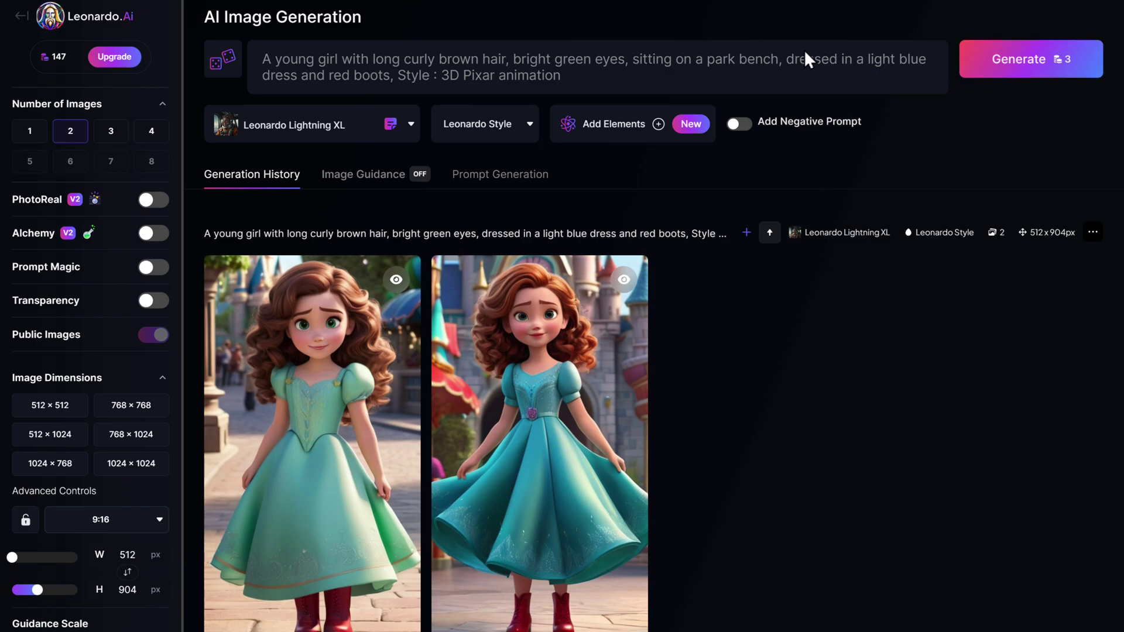
left_click(1027, 67)
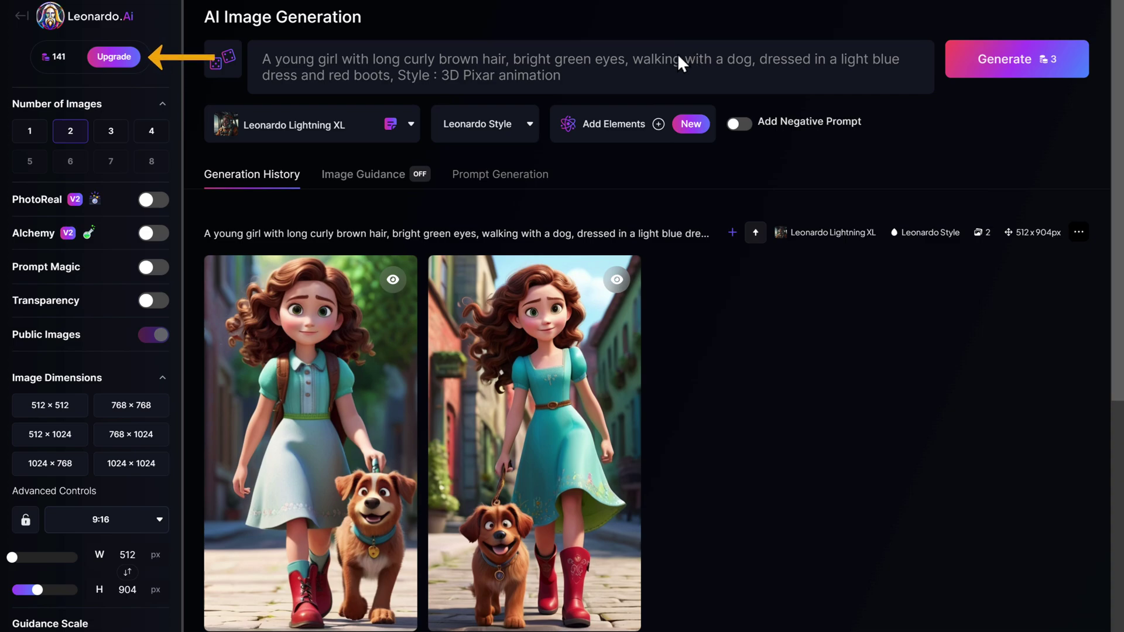
left_click(117, 57)
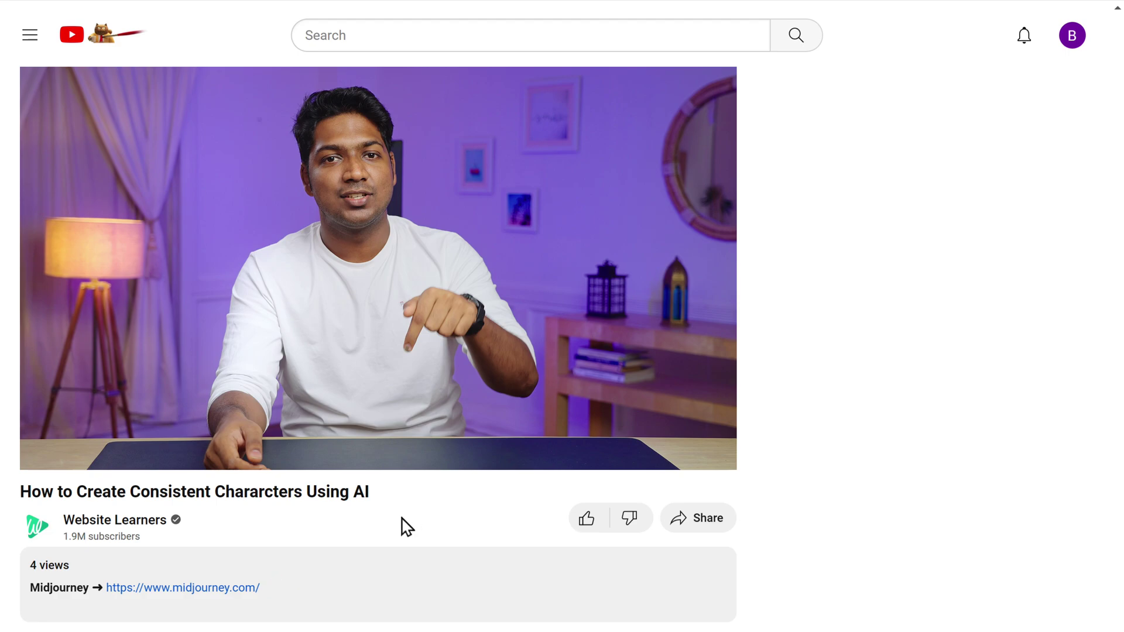
Sign in to midjourney.com through Discord using the account e-mail and password.
left_click(196, 591)
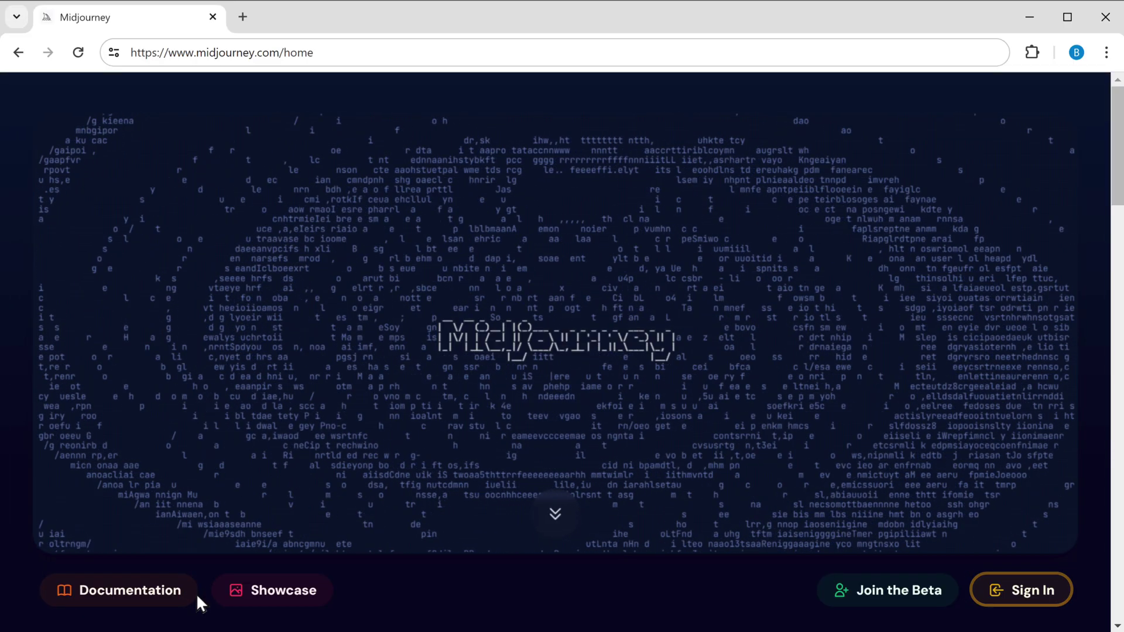
left_click(1033, 594)
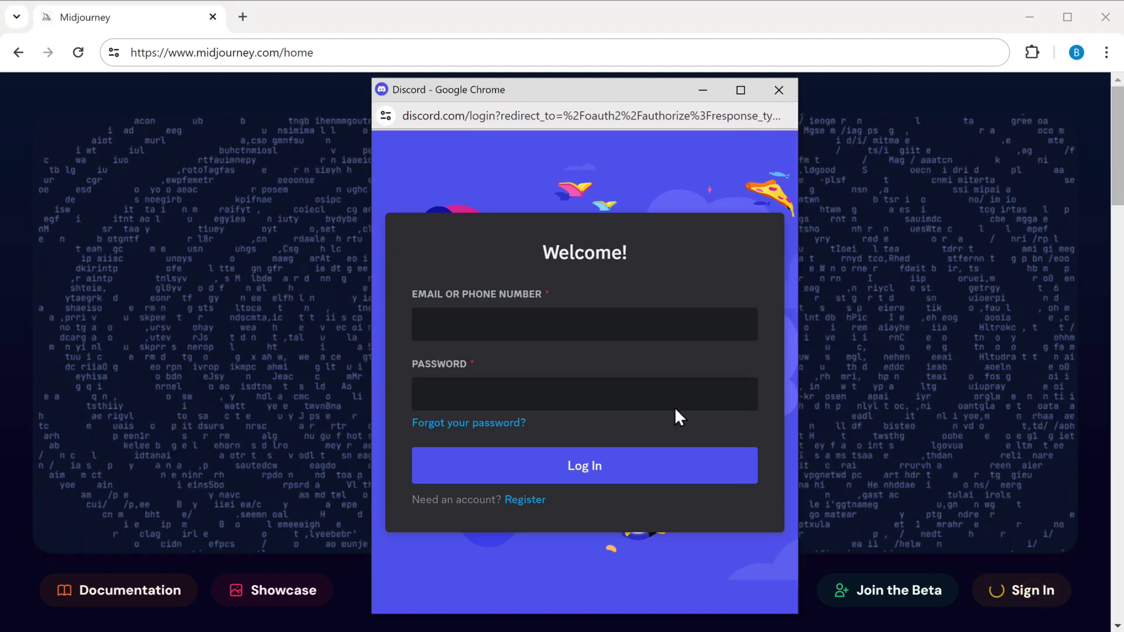
key("Tab")
type("*********")
left_click(577, 460)
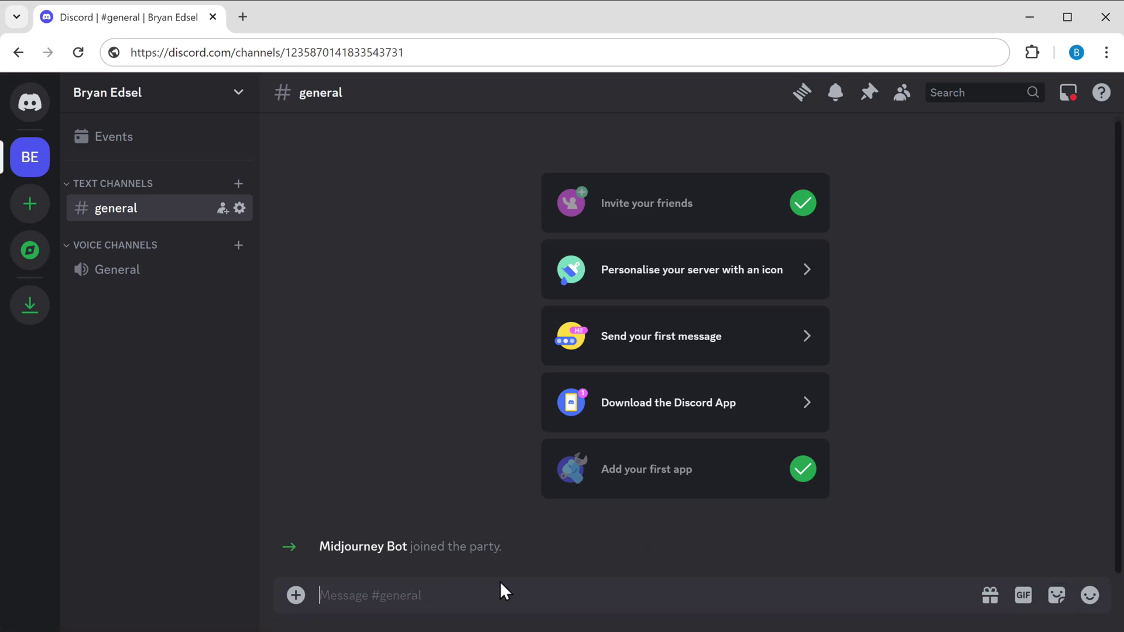
Send an /imagine cat prompt to Midjourney Bot, then follow its link to midjourney.com/account.
type("/imagine")
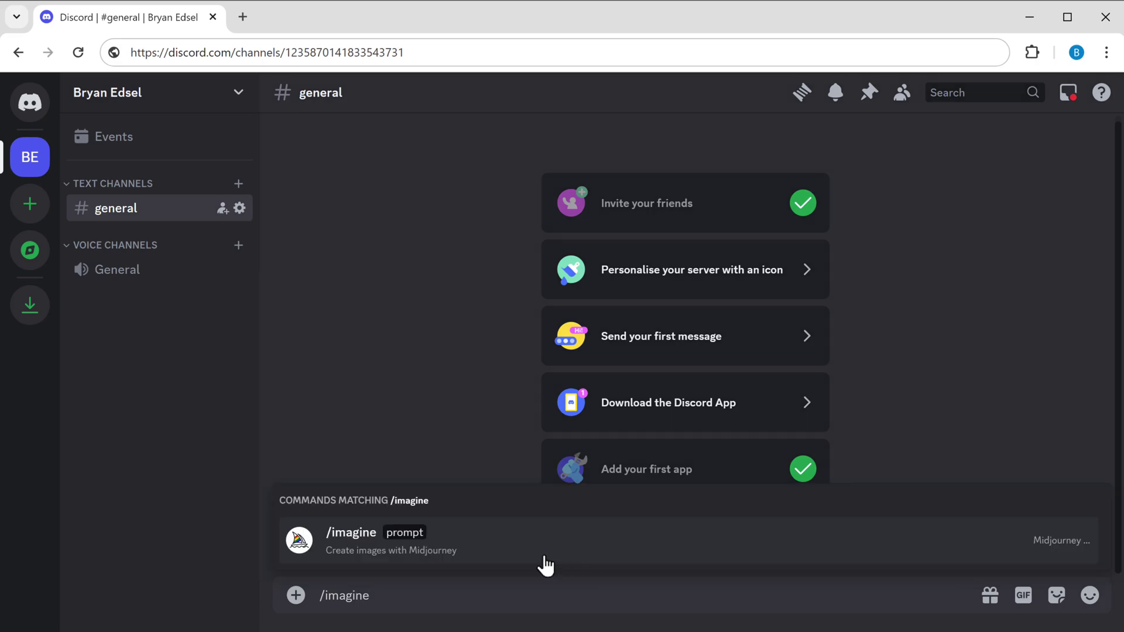
left_click(407, 535)
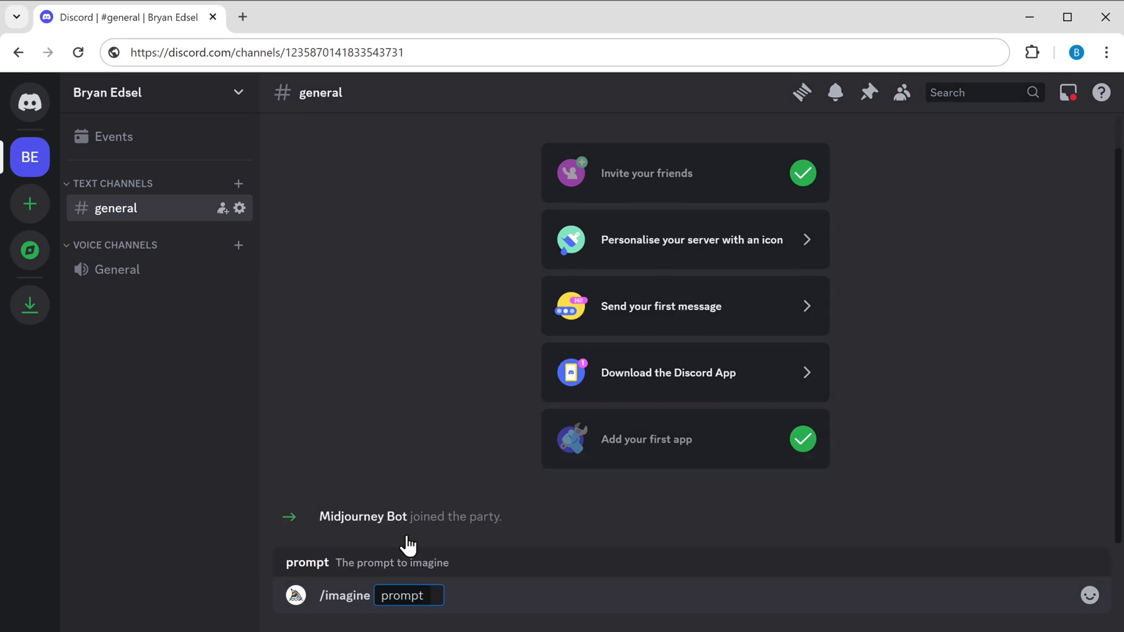
key("Return")
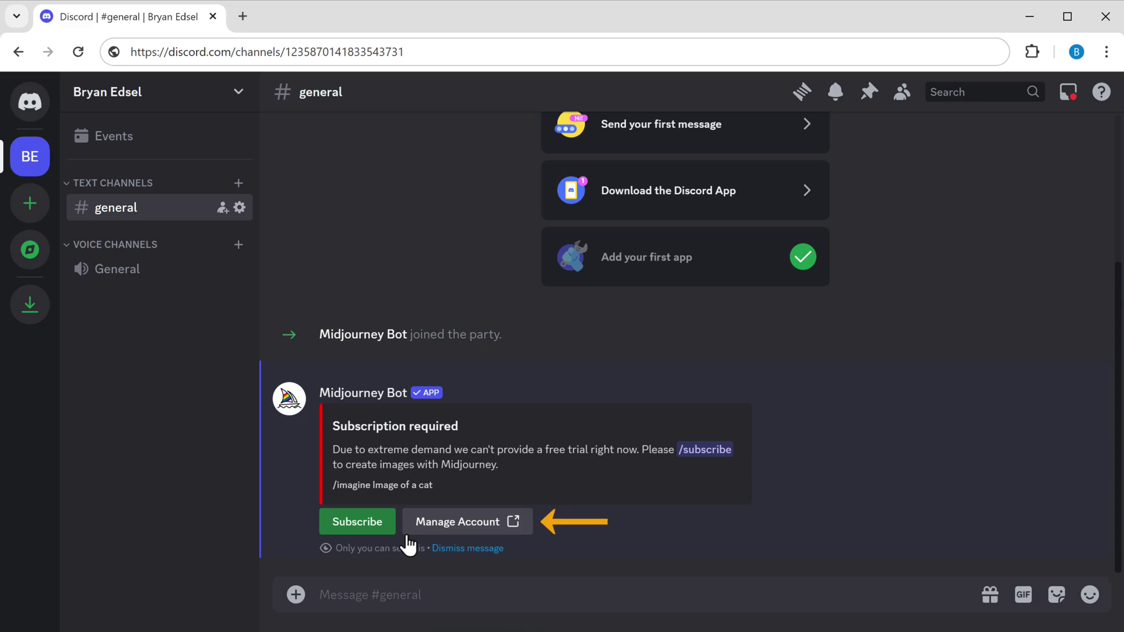
left_click(450, 524)
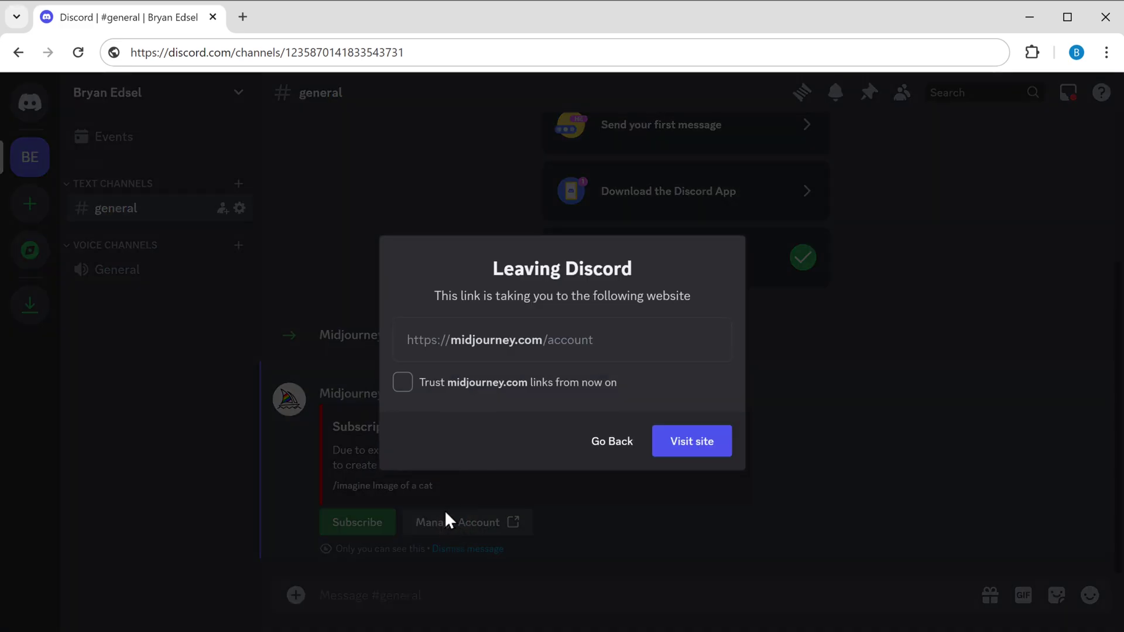
left_click(686, 444)
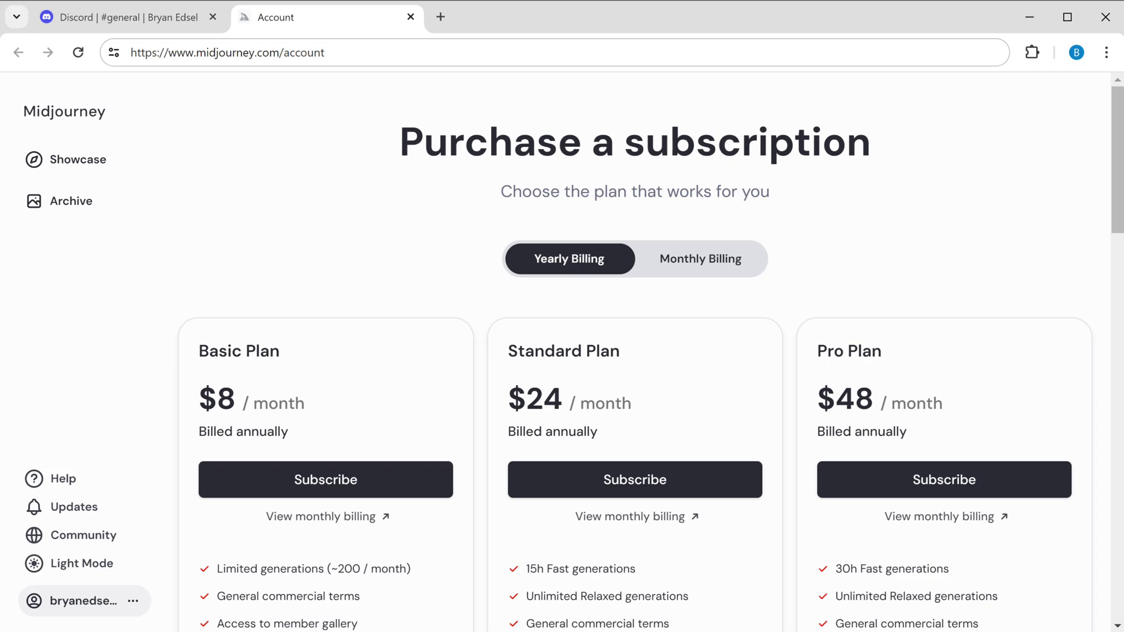
Close the Midjourney account tab with Ctrl+W to get back to Discord.
key("ctrl+w")
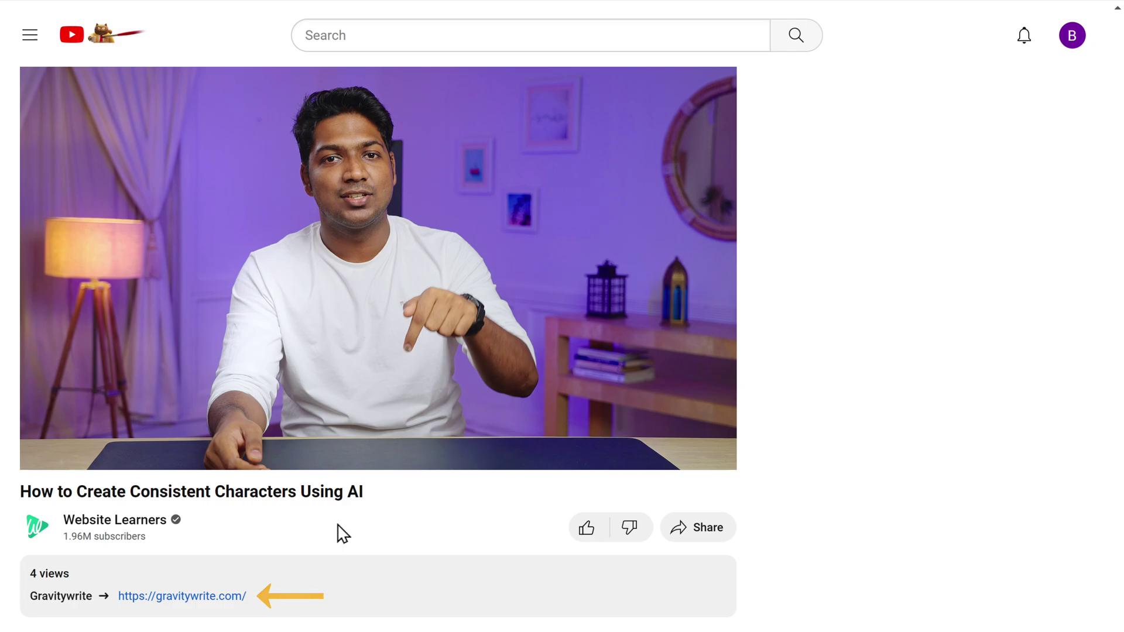
Generate boho-dress woman prompts with GravityWrite's AI Art tool and copy Prompt 1's text.
left_click(208, 599)
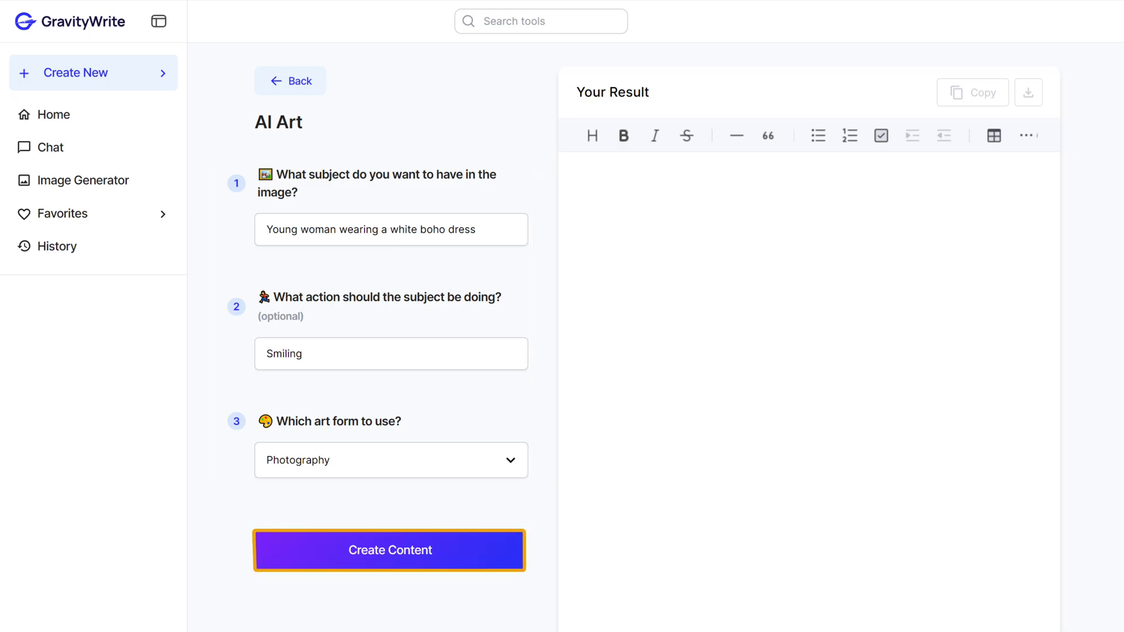
left_click(396, 556)
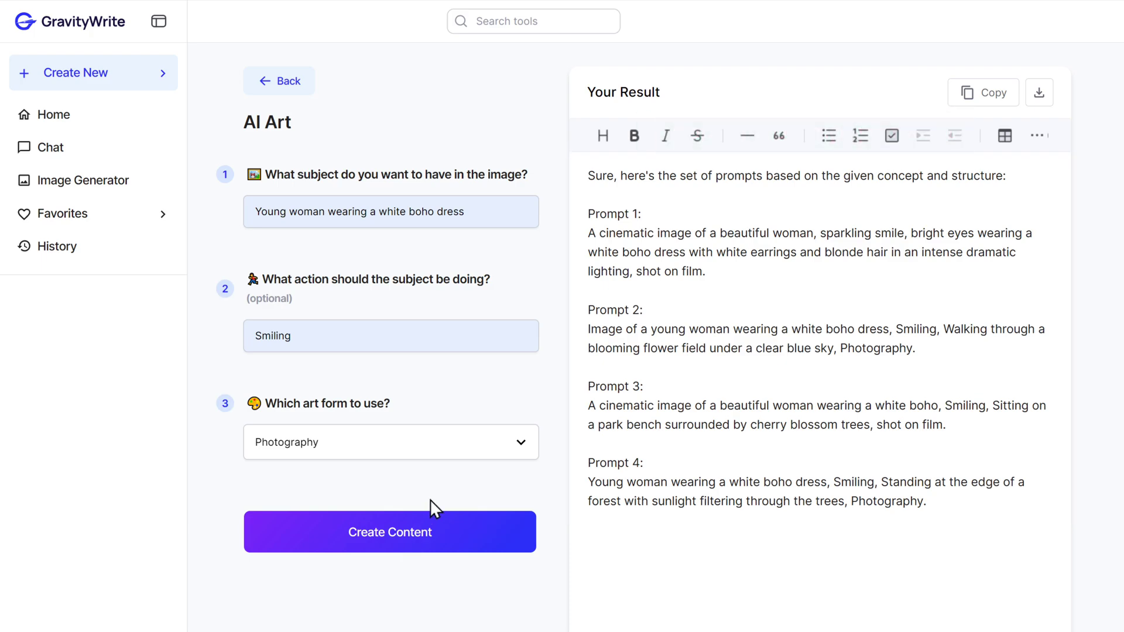
left_click_drag(588, 233, 701, 273)
right_click(706, 273)
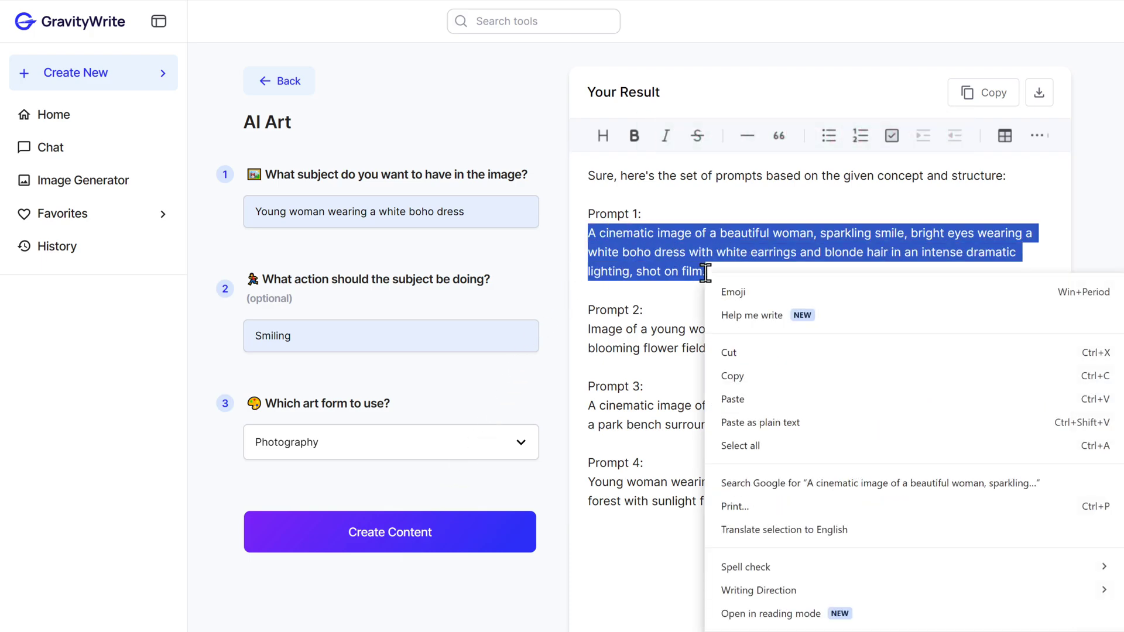
left_click(759, 376)
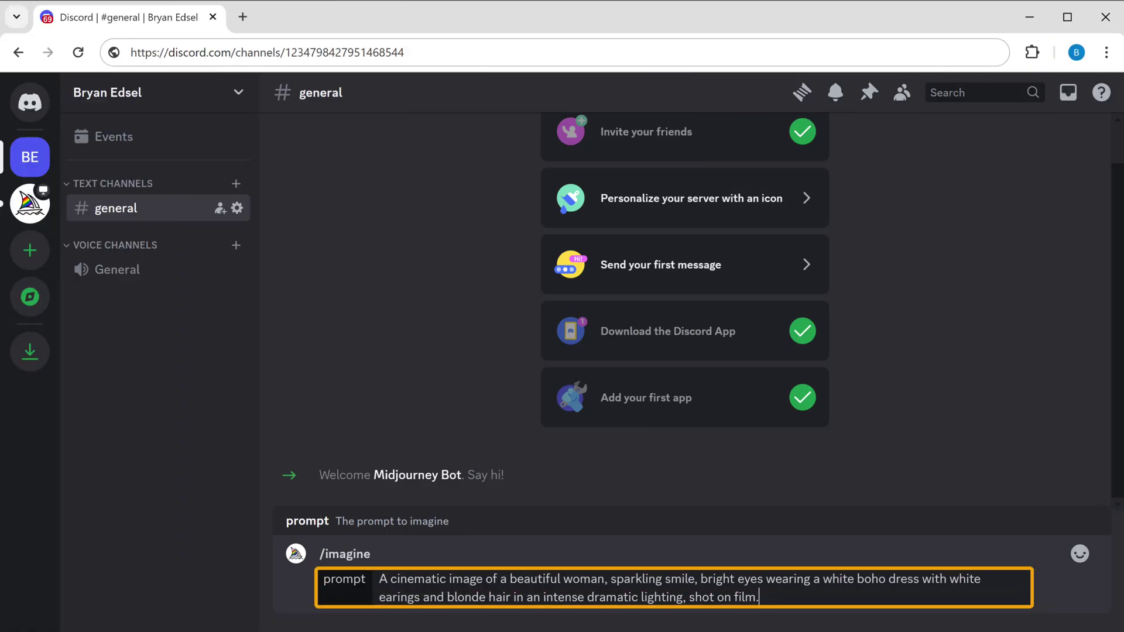
Send the boho-dress prompt to Midjourney and upscale the second grid image with U2.
key("Return")
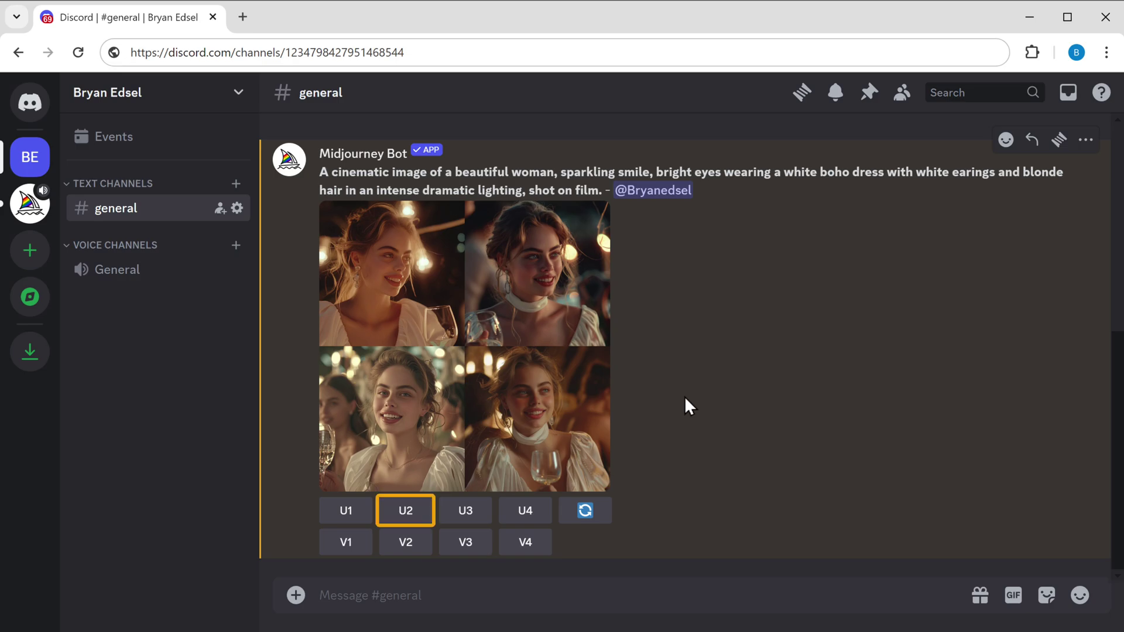
left_click(405, 514)
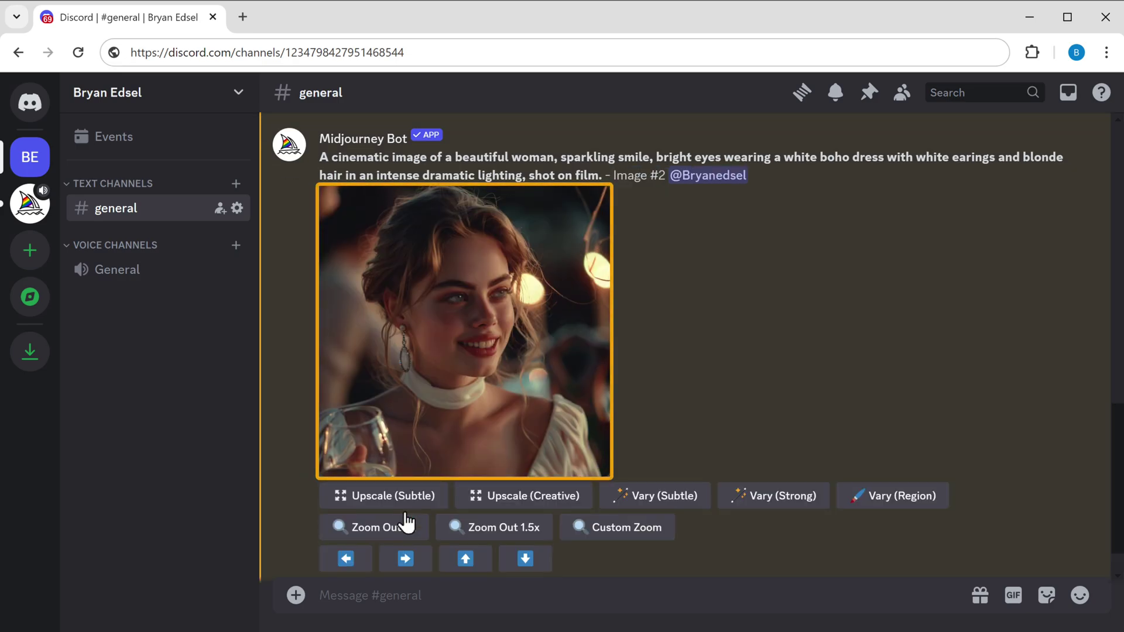
Save the upscaled image to Downloads as A_cinematic_image_of_a_beautiful_woman.png using All Files type.
left_click(470, 347)
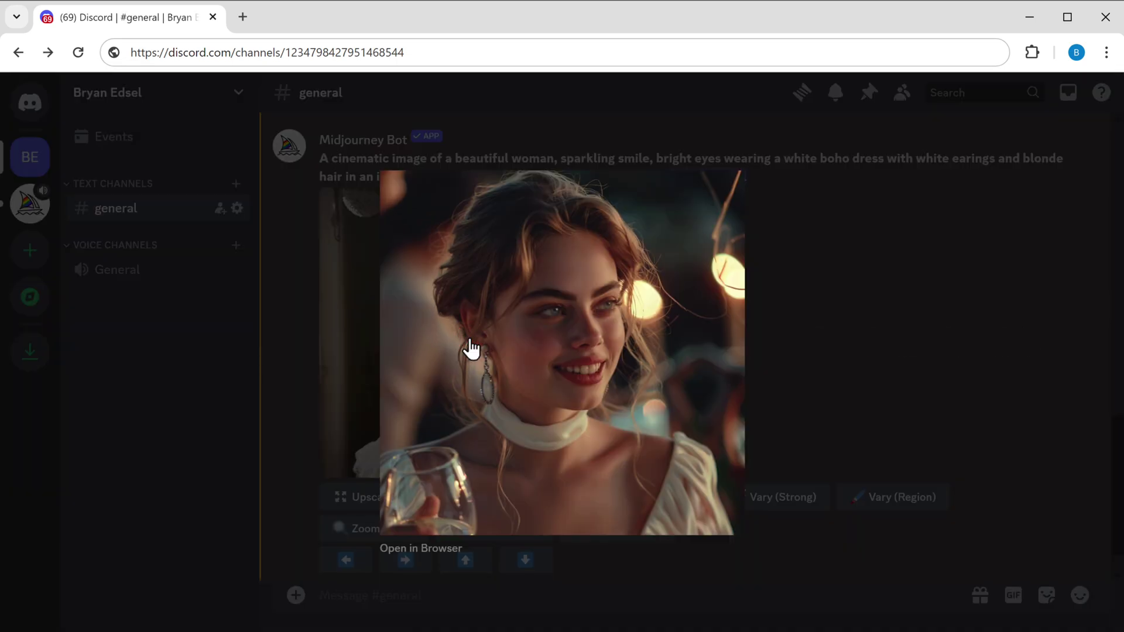
right_click(470, 338)
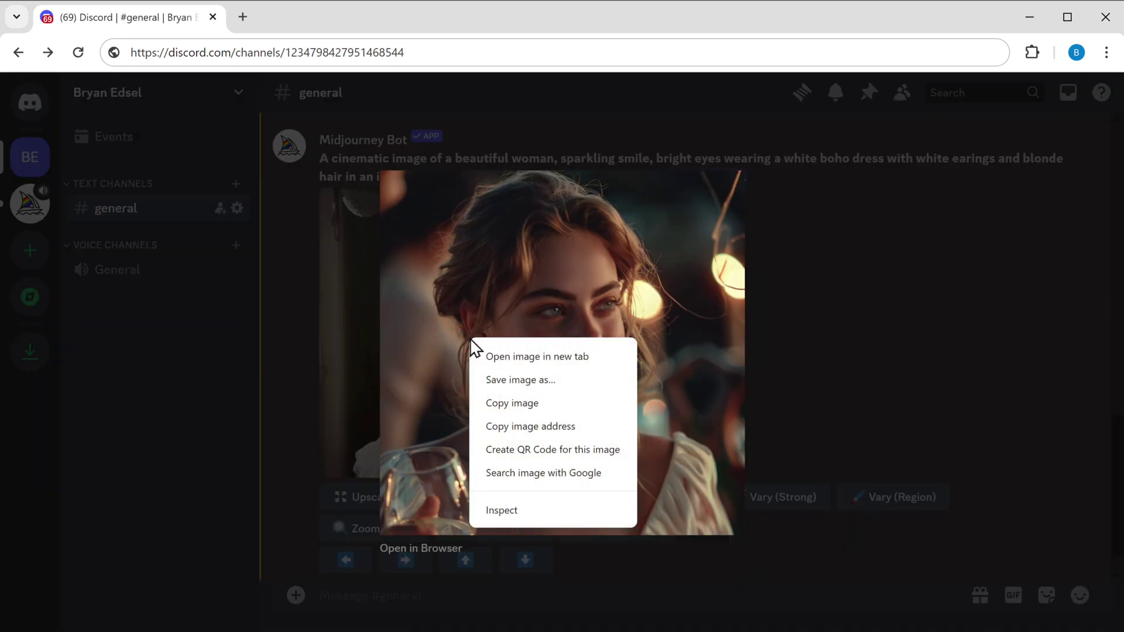
left_click(508, 380)
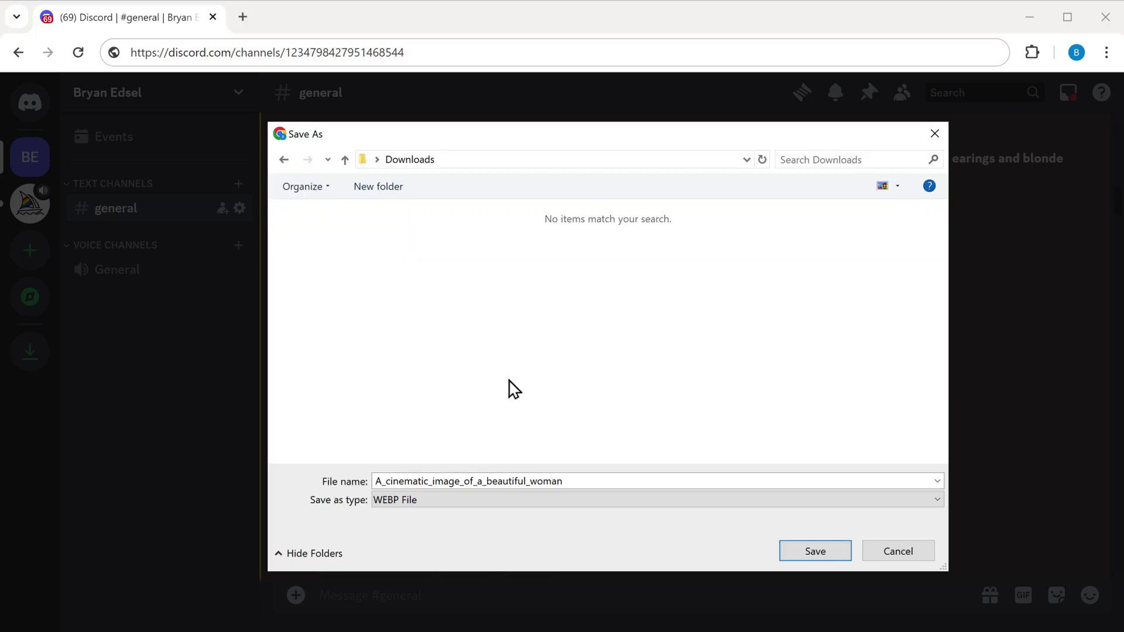
left_click(937, 500)
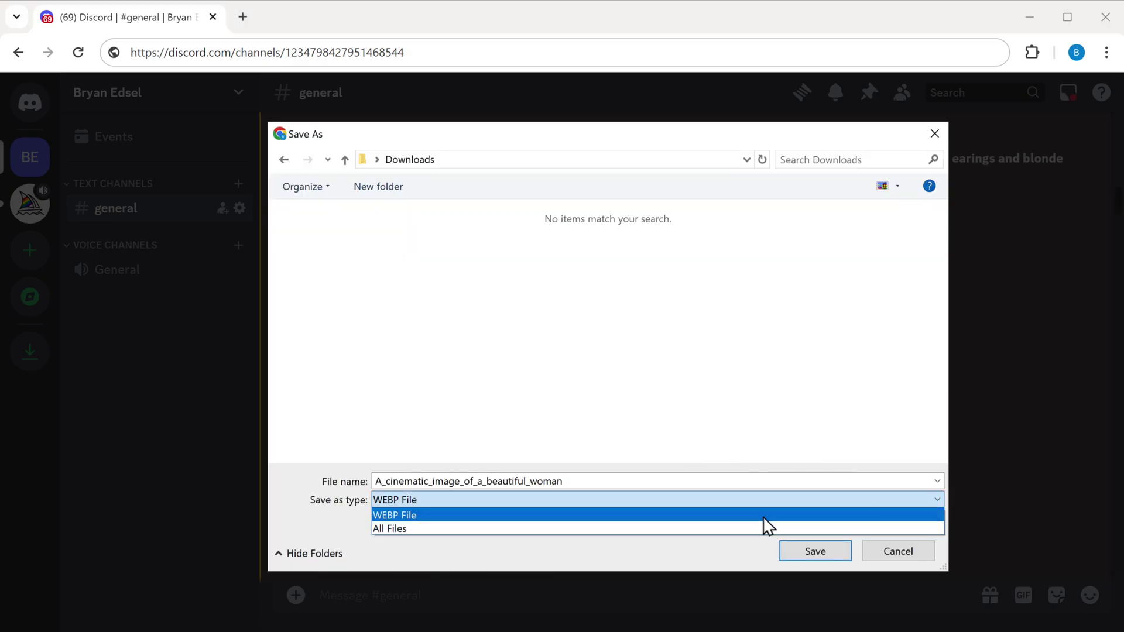
left_click(632, 528)
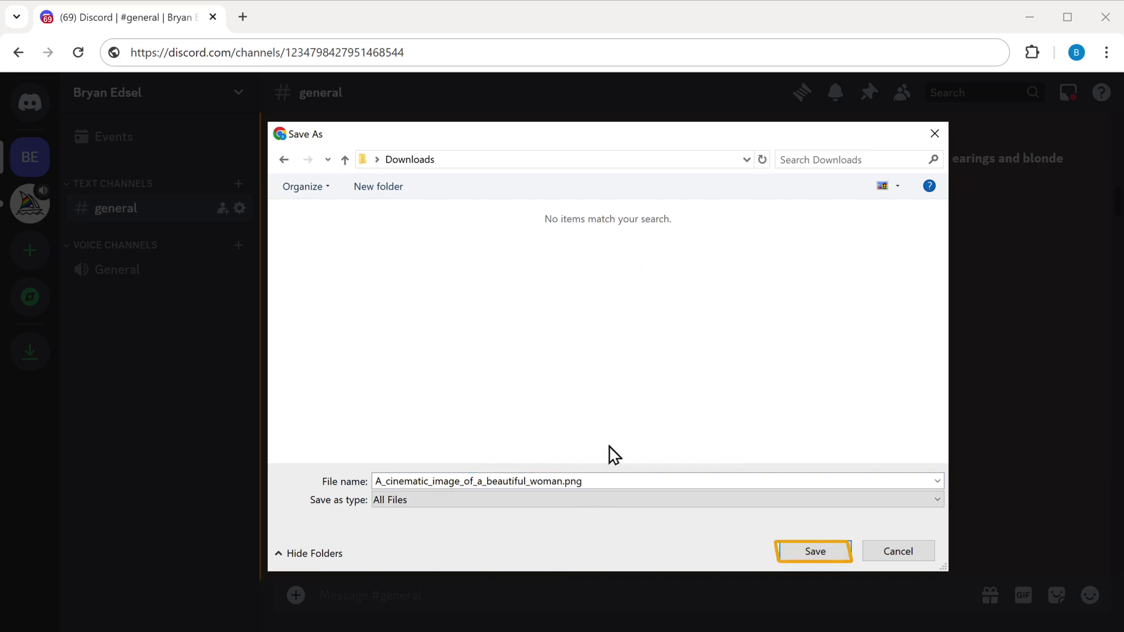
left_click(817, 558)
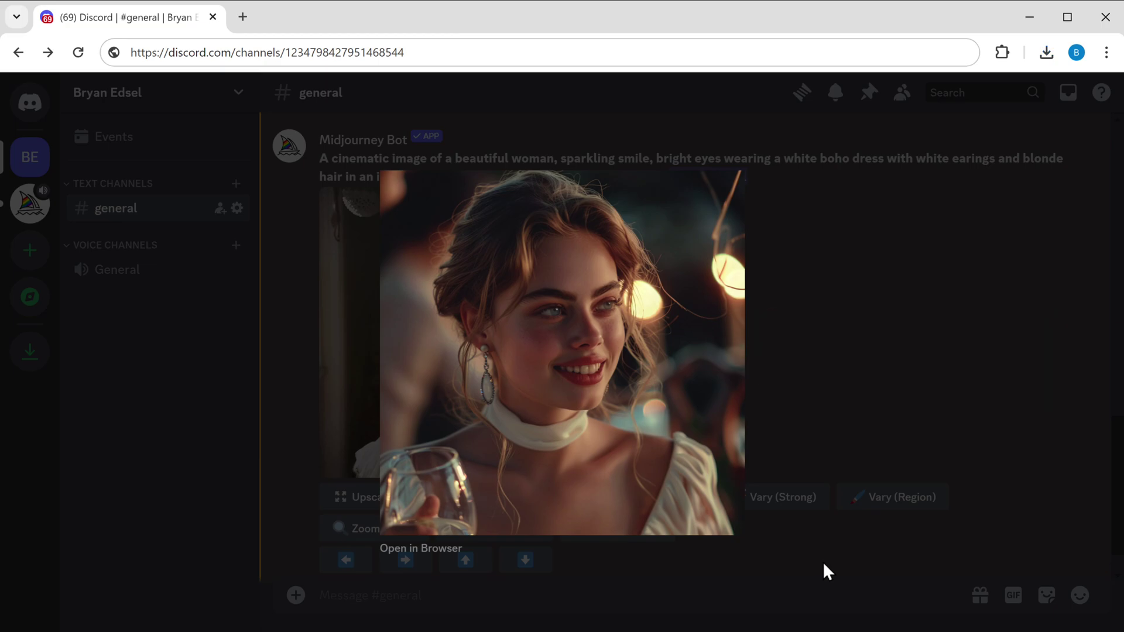
Copy the enlarged image's address and close the image view.
right_click(553, 321)
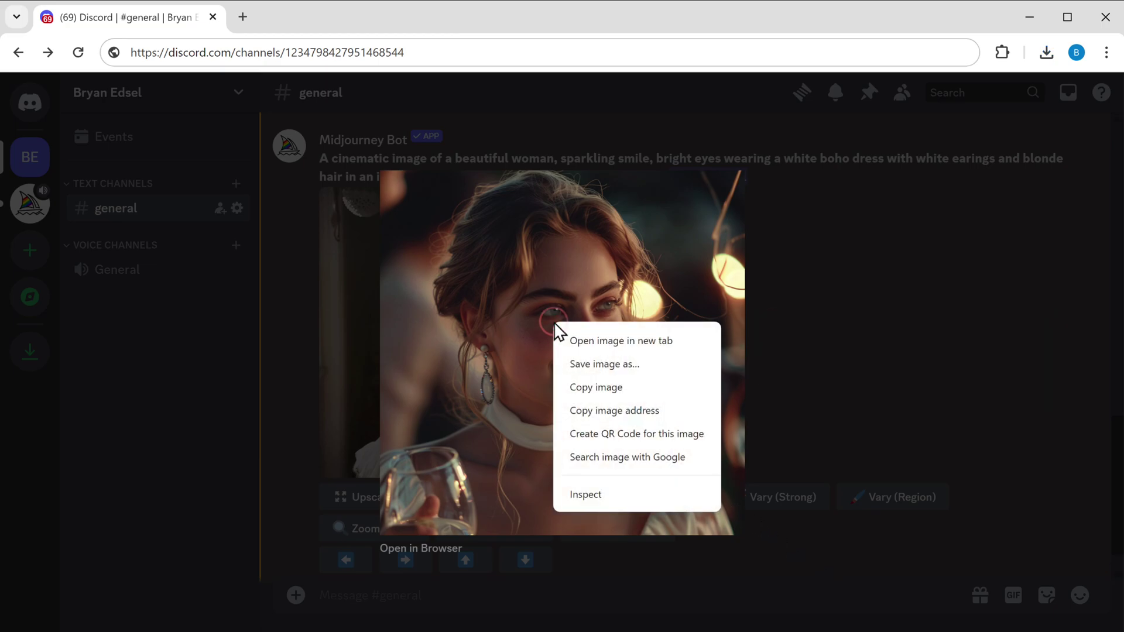
left_click(619, 412)
key("Escape")
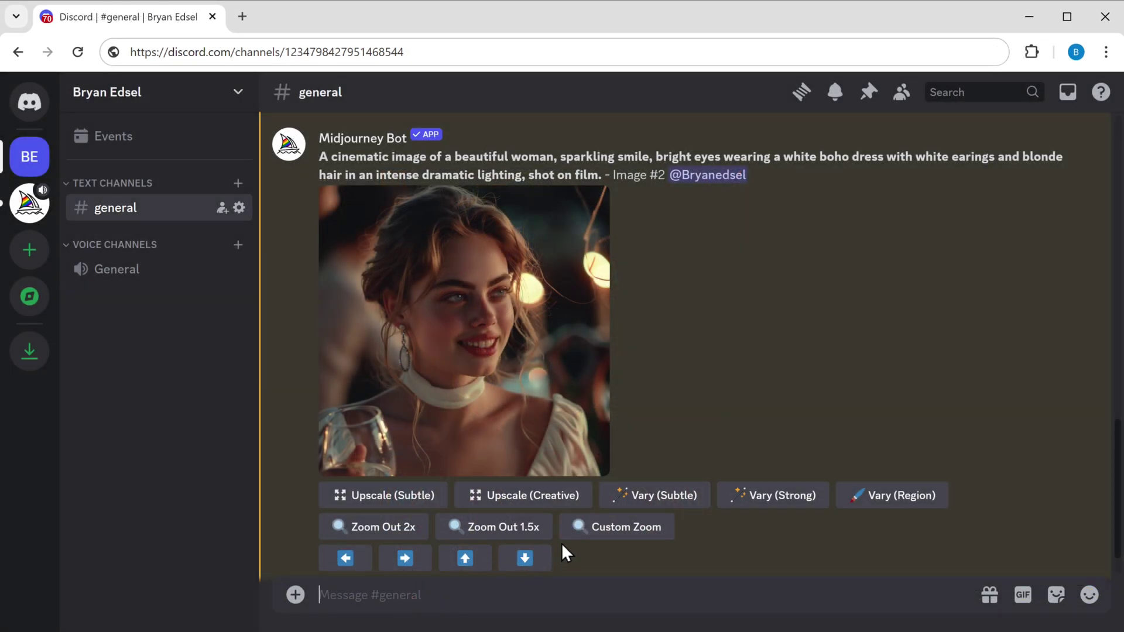
Write a /imagine prompt describing the woman, ending with the copied image URL as --cref and --cw 100.
type("/imagine")
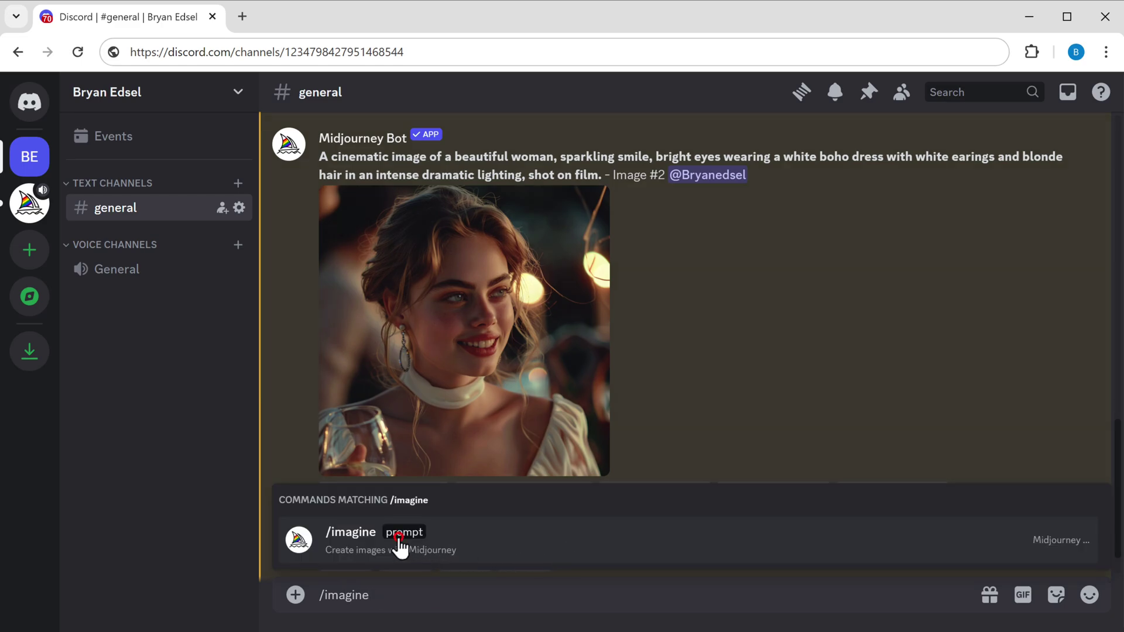
left_click(400, 540)
key("ctrl+v")
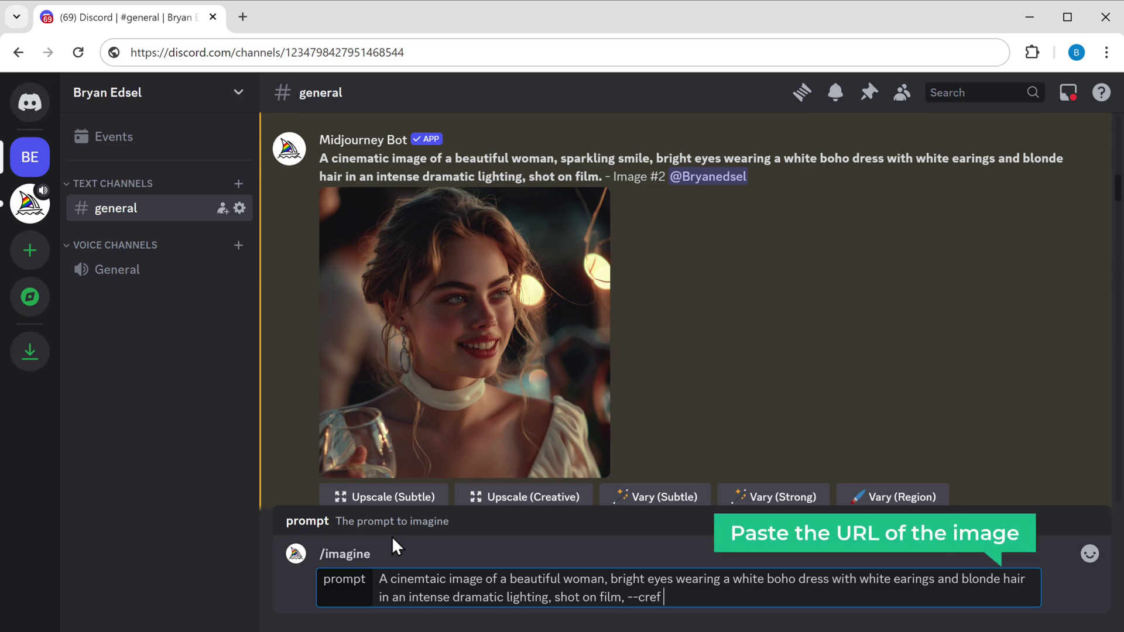
right_click(664, 596)
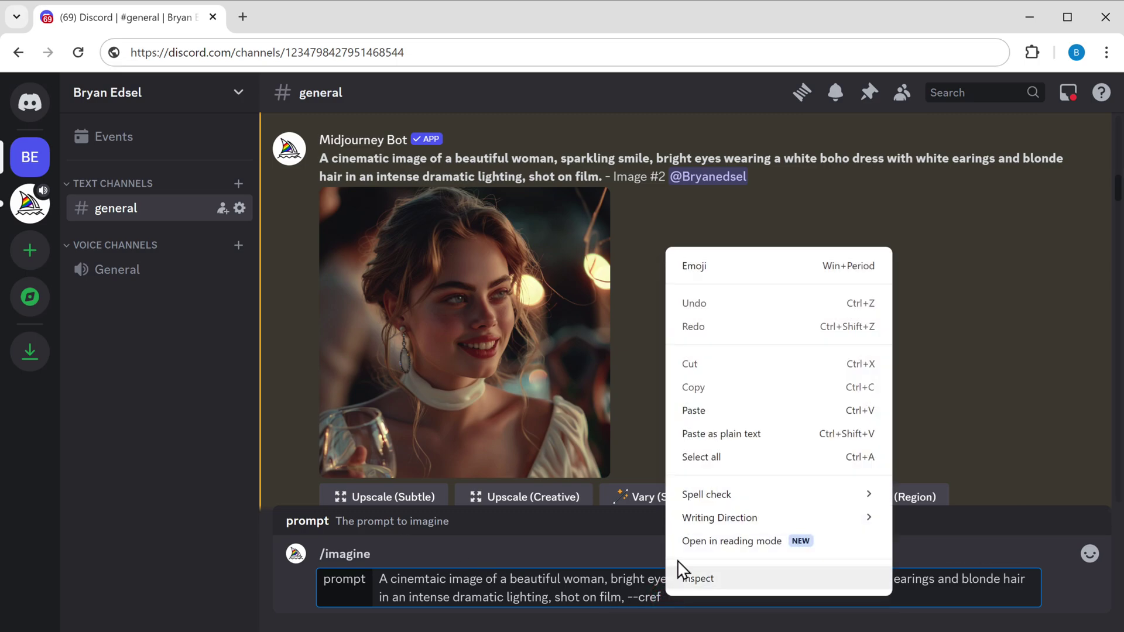
left_click(747, 411)
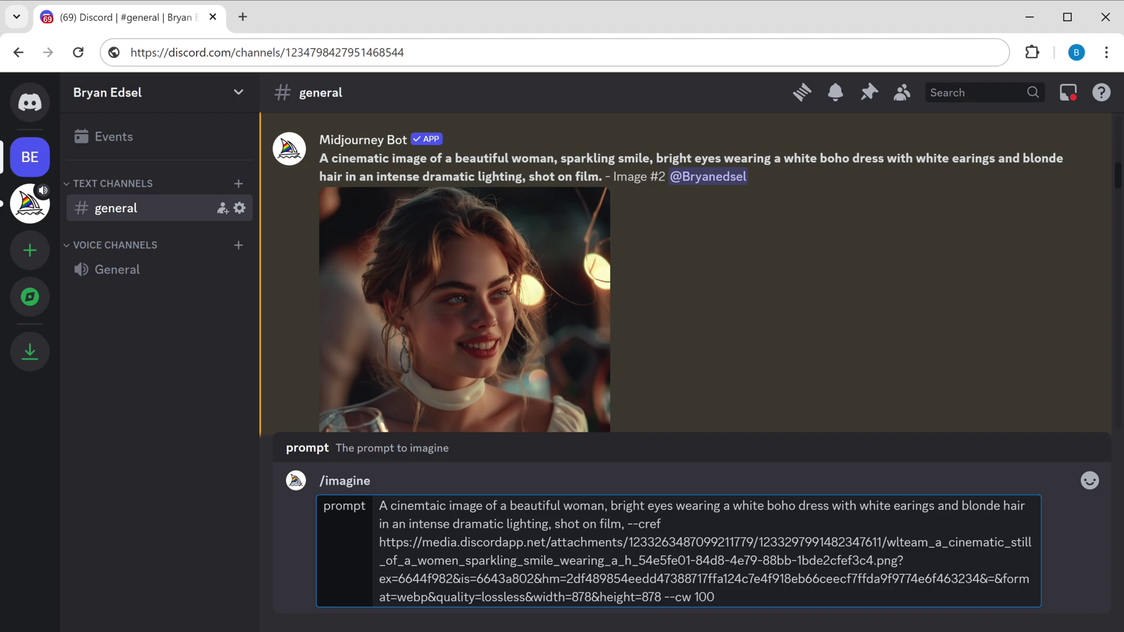
Submit the woman's --cref prompt, then send a prompt for a Pixar-style boy in a red hoodie.
key("Return")
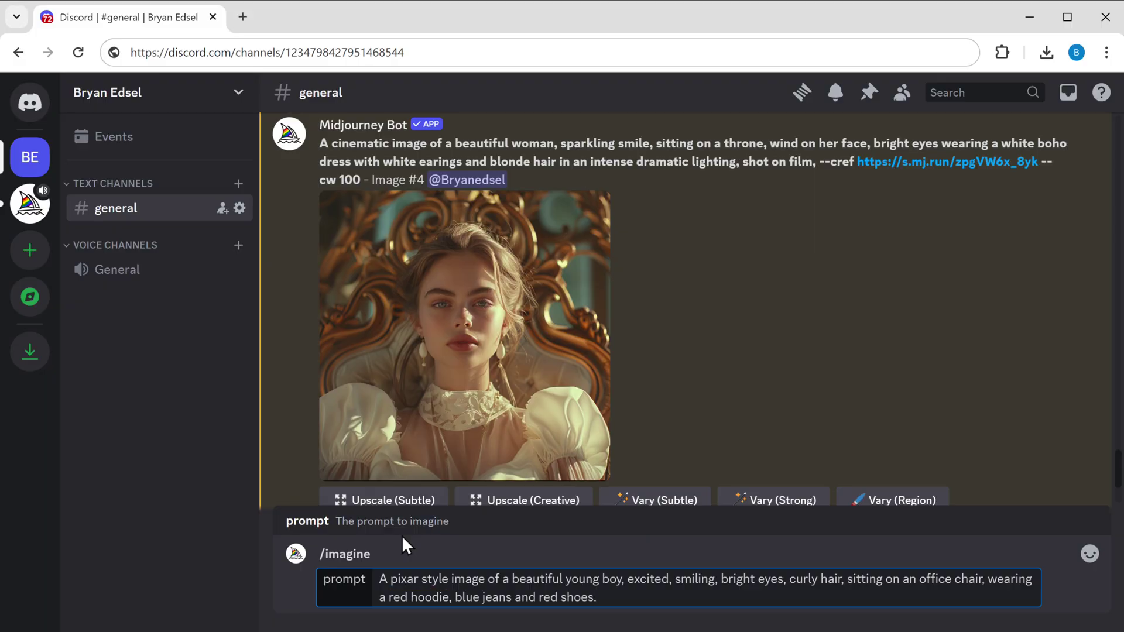
key("Return")
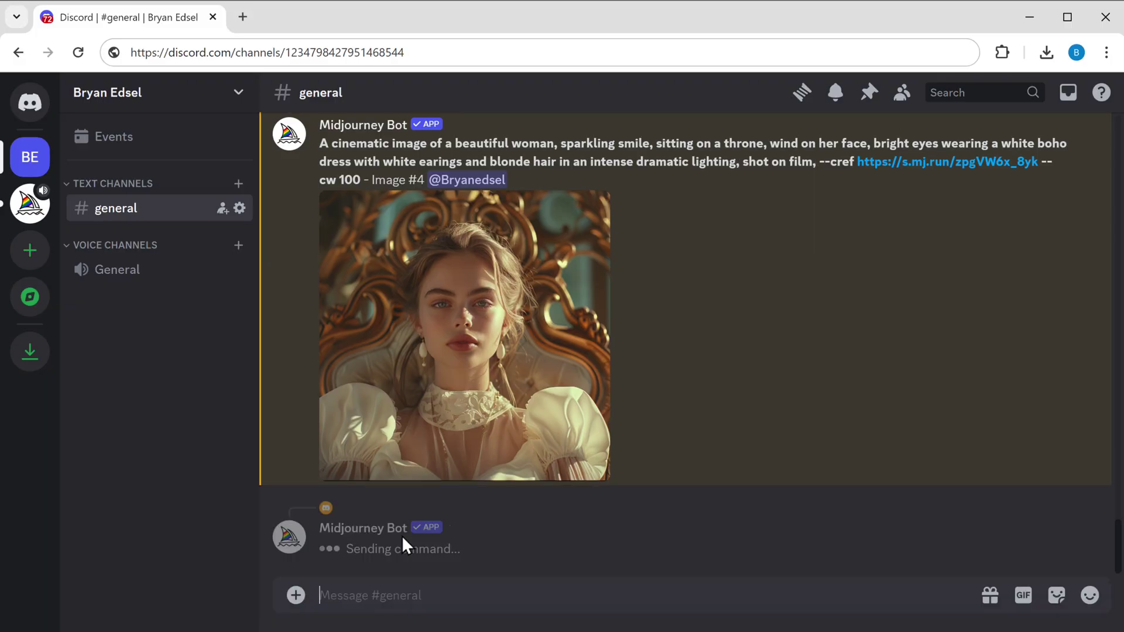